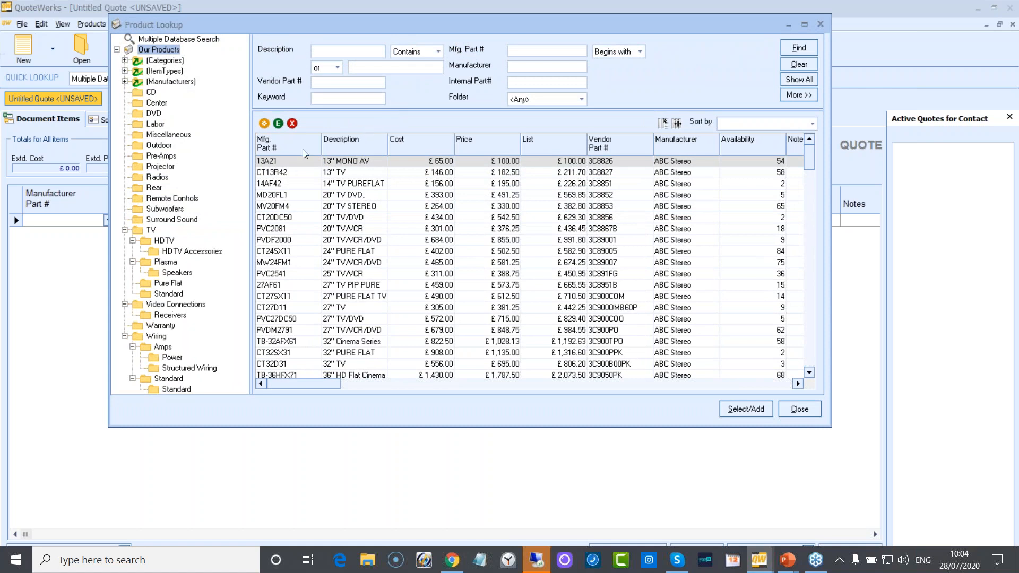
Browse the products in the HDTV and HDTV Accessories folders, and close the product lookup.
{"action": "left_click", "coordinate": [162, 241]}
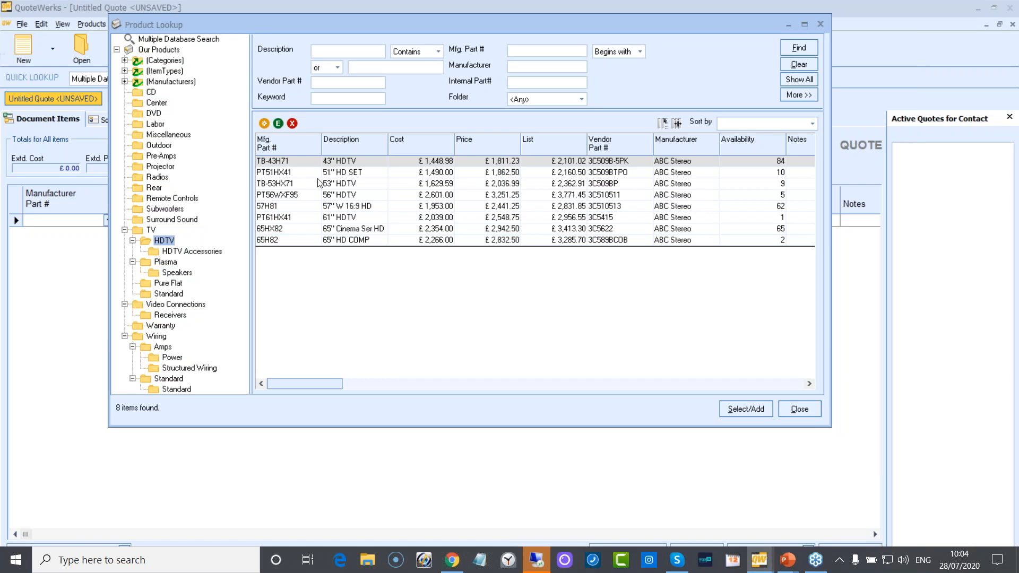
{"action": "left_click", "coordinate": [199, 253]}
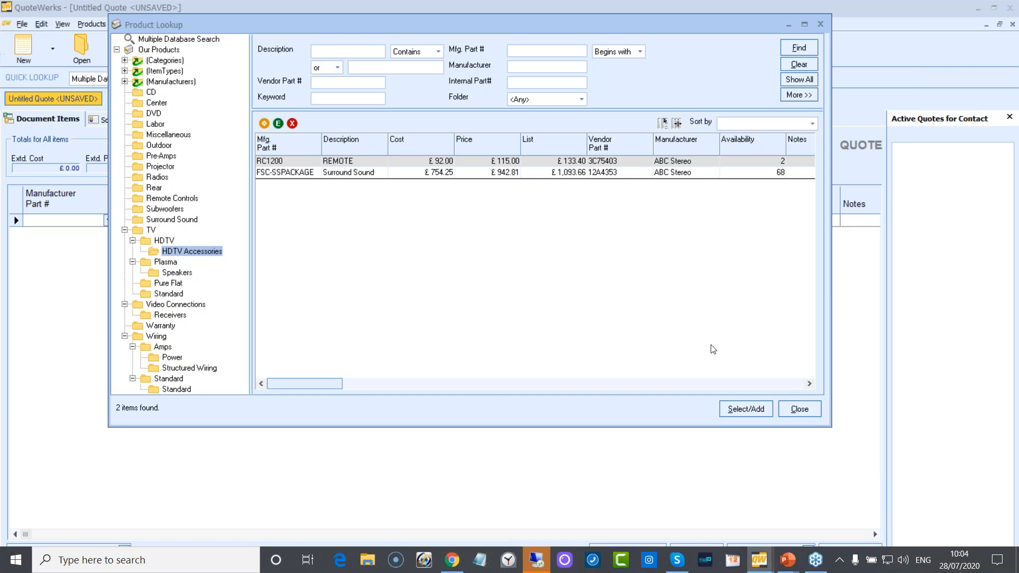
{"action": "left_click", "coordinate": [797, 409]}
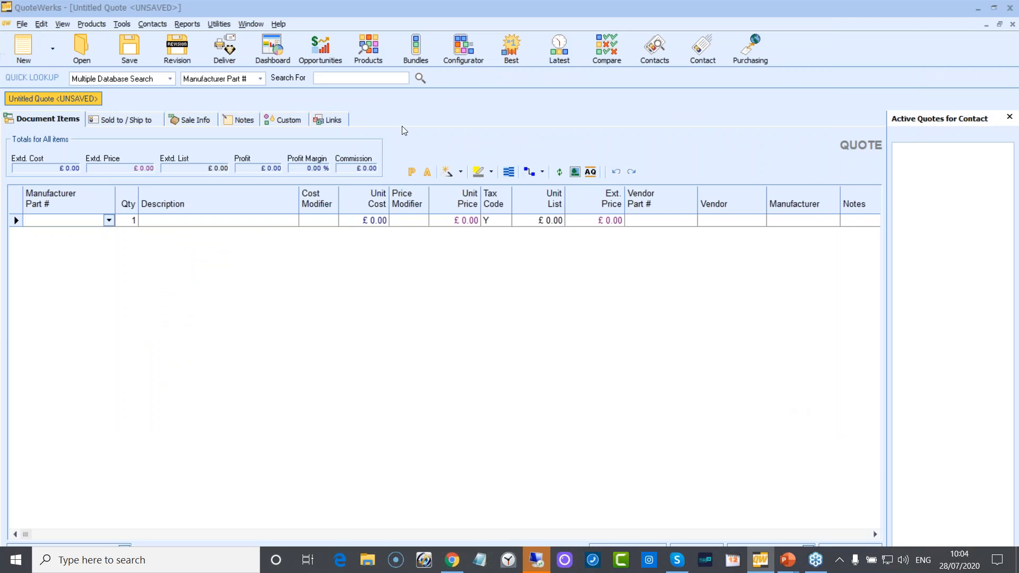
Add one 43-inch HDTV TB-43H71 from the HDTV product folder to the quote, together with the RC1200 remote.
{"action": "left_click", "coordinate": [373, 58]}
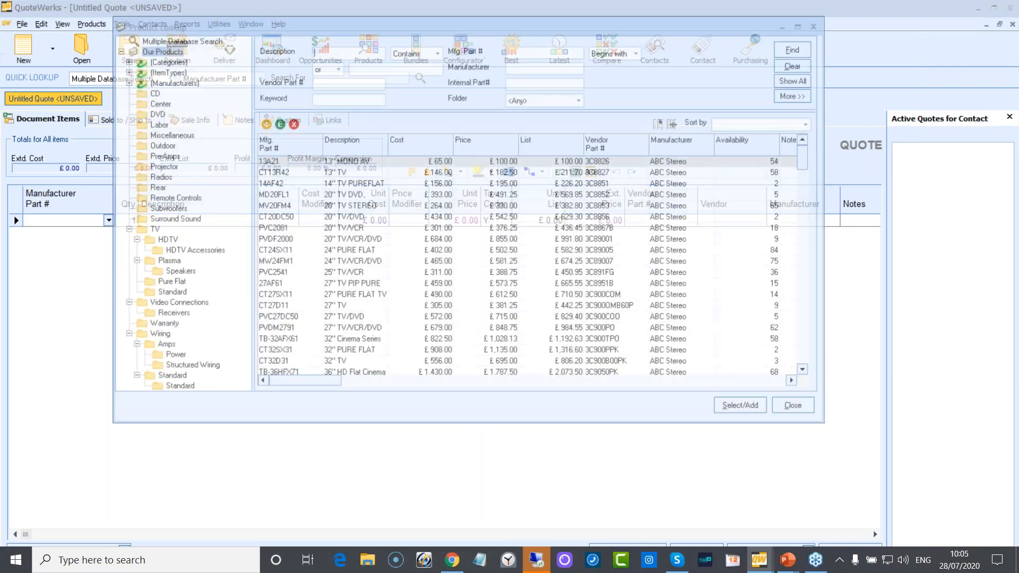
{"action": "left_click_drag", "start_coordinate": [376, 30], "coordinate": [393, 56]}
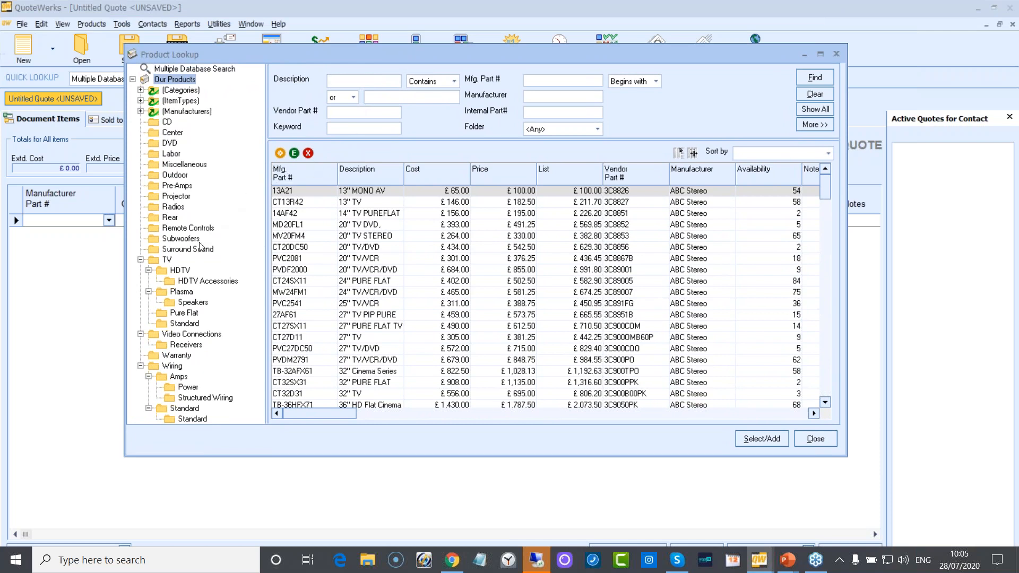
{"action": "left_click", "coordinate": [178, 270]}
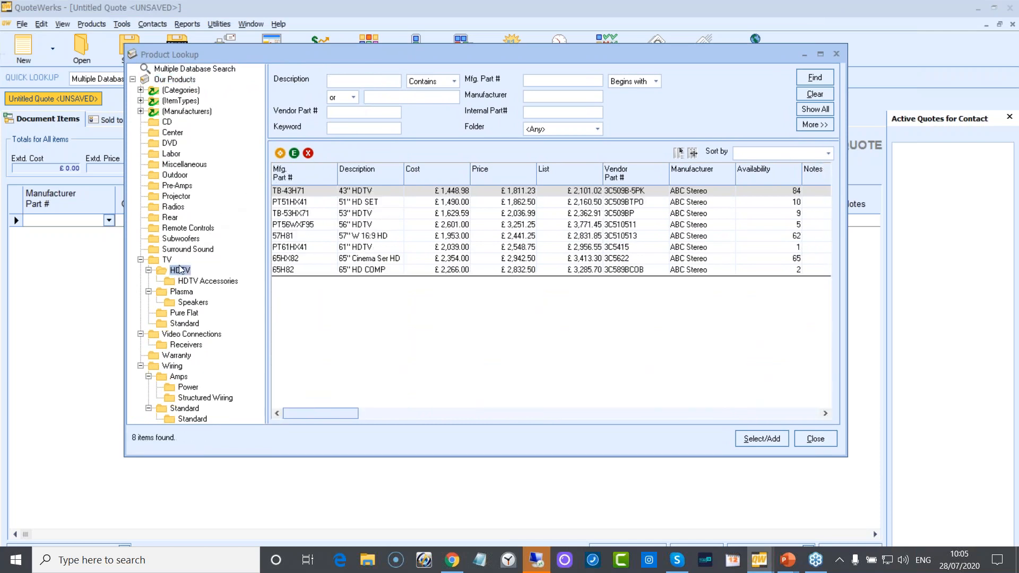
{"action": "left_click", "coordinate": [380, 192]}
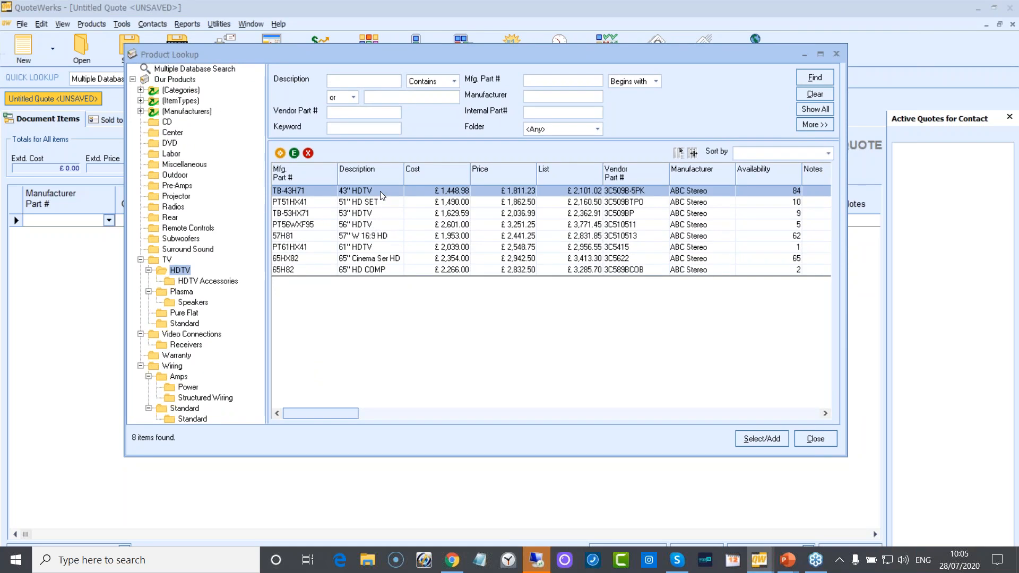
{"action": "left_click", "coordinate": [763, 437]}
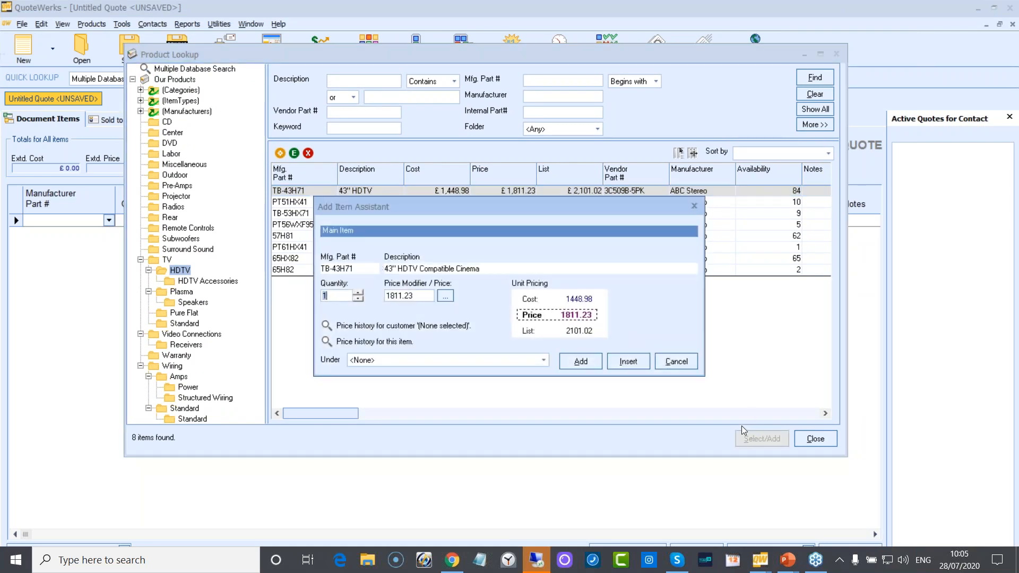
{"action": "left_click", "coordinate": [580, 362]}
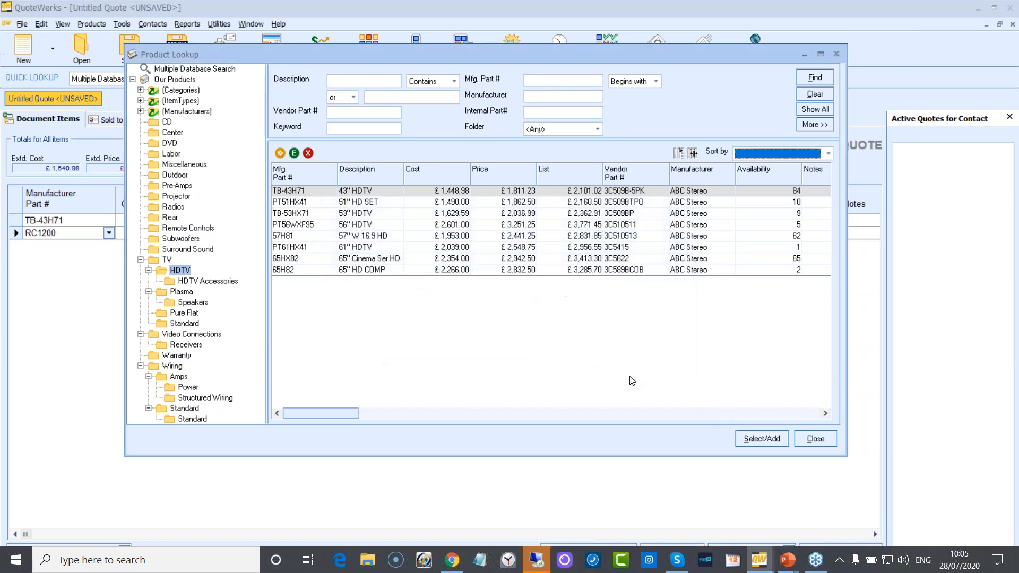
{"action": "left_click", "coordinate": [814, 439]}
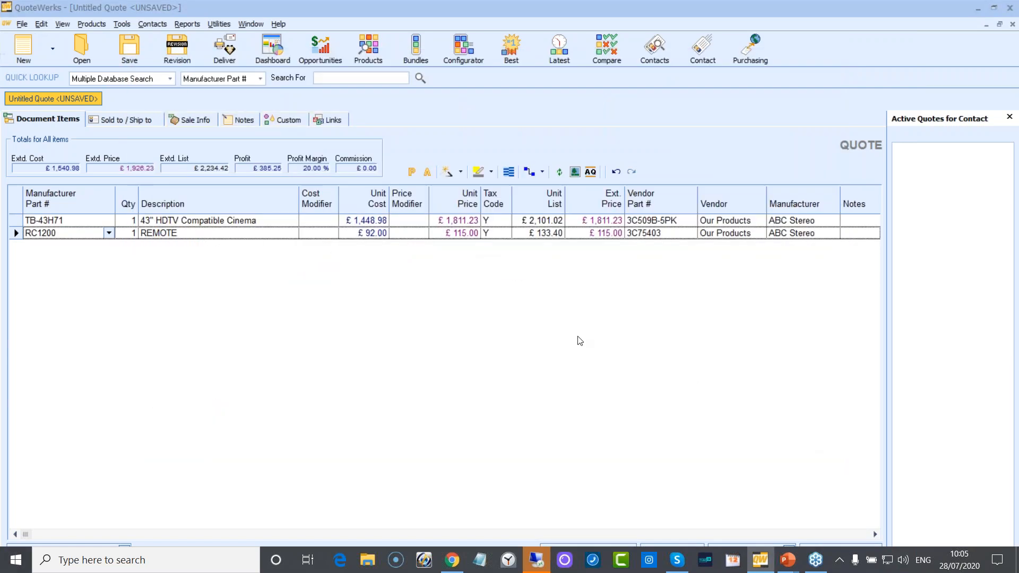
Close the untitled quote without saving its changes.
{"action": "left_click", "coordinate": [267, 222]}
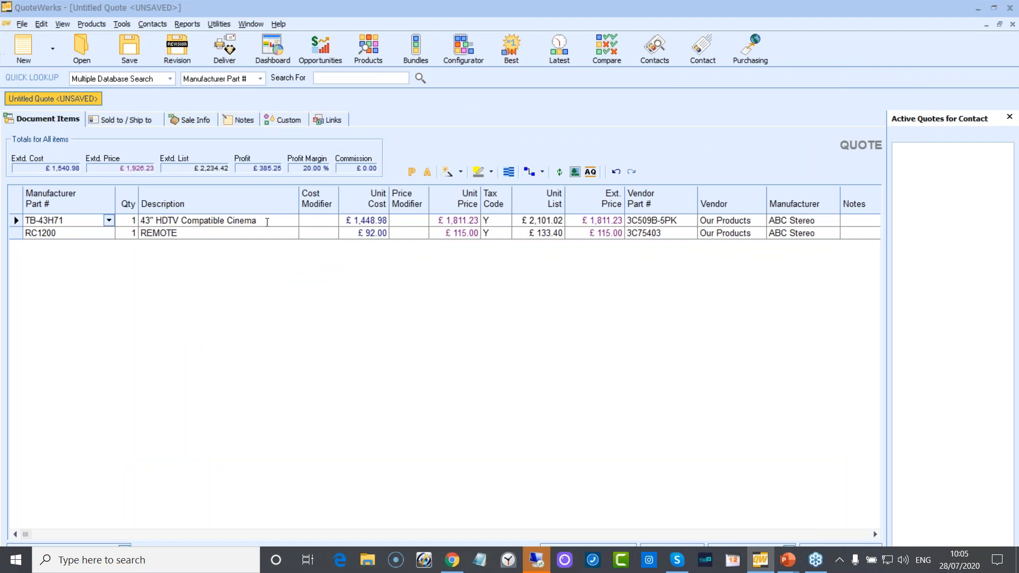
{"action": "left_click", "coordinate": [225, 233]}
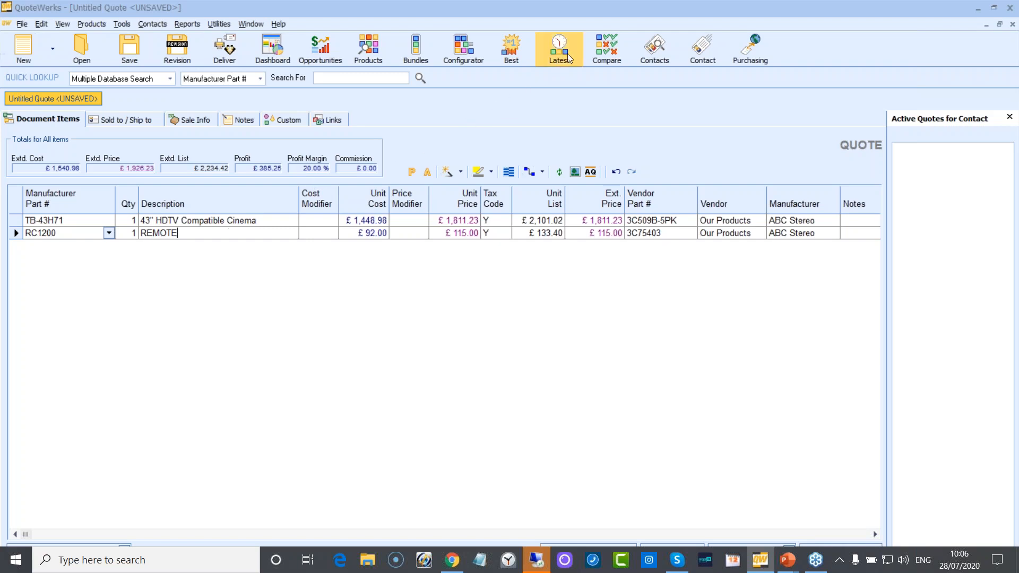
{"action": "left_click", "coordinate": [1012, 23]}
{"action": "left_click", "coordinate": [558, 341]}
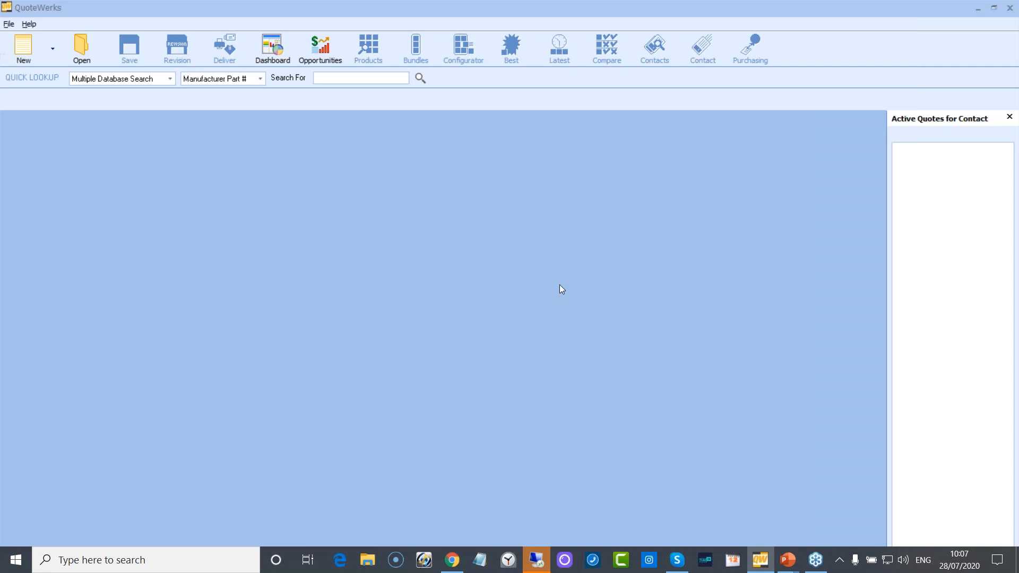
Create a new quote from the template Quote for Standard Home.
{"action": "left_click", "coordinate": [52, 49]}
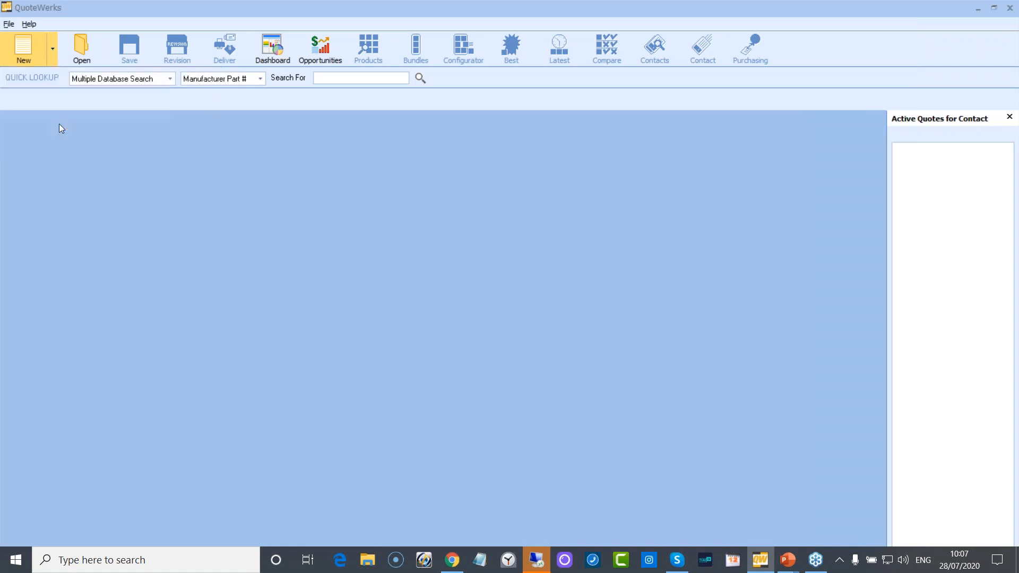
{"action": "left_click", "coordinate": [60, 125]}
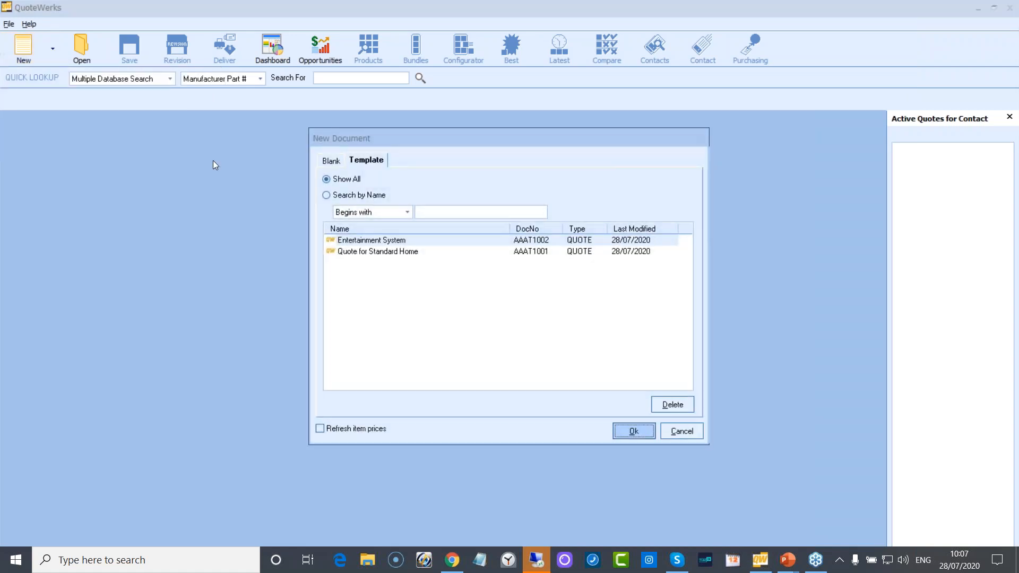
{"action": "left_click", "coordinate": [412, 251]}
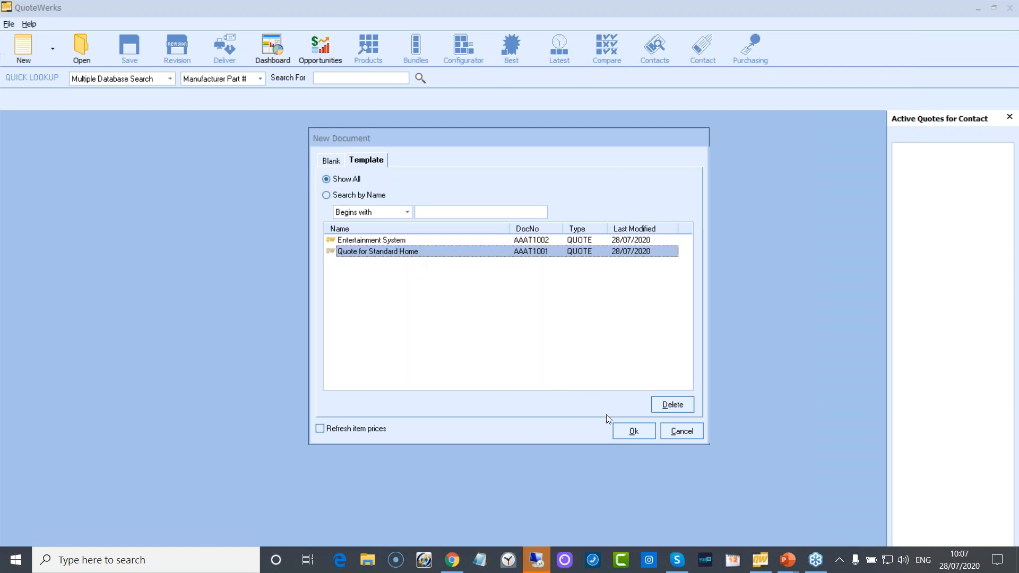
{"action": "left_click", "coordinate": [631, 434]}
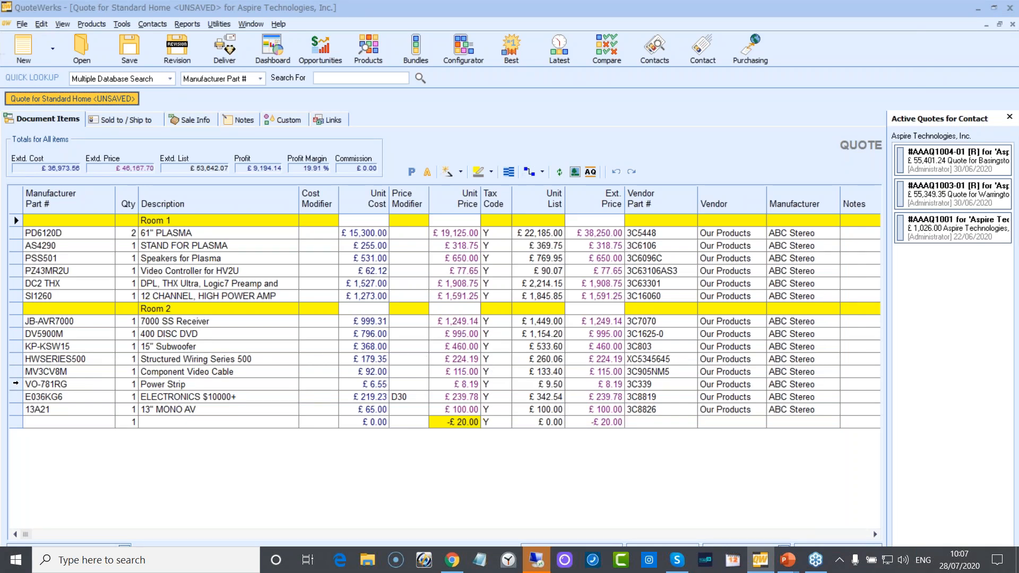
Delete the Structured Wiring Series 500 line from the Room 2 items.
{"action": "left_click", "coordinate": [16, 360]}
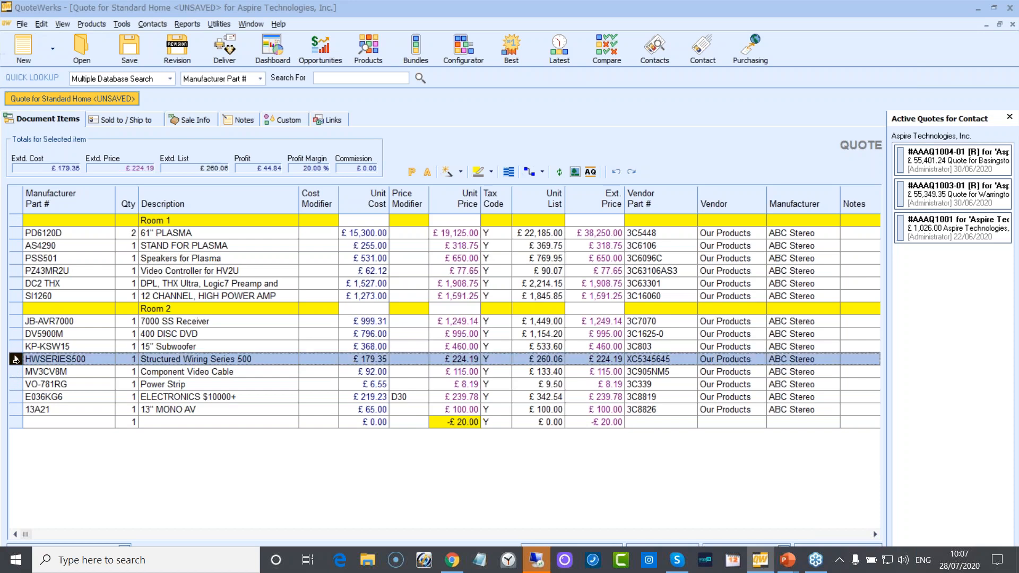
{"action": "key", "text": "Delete"}
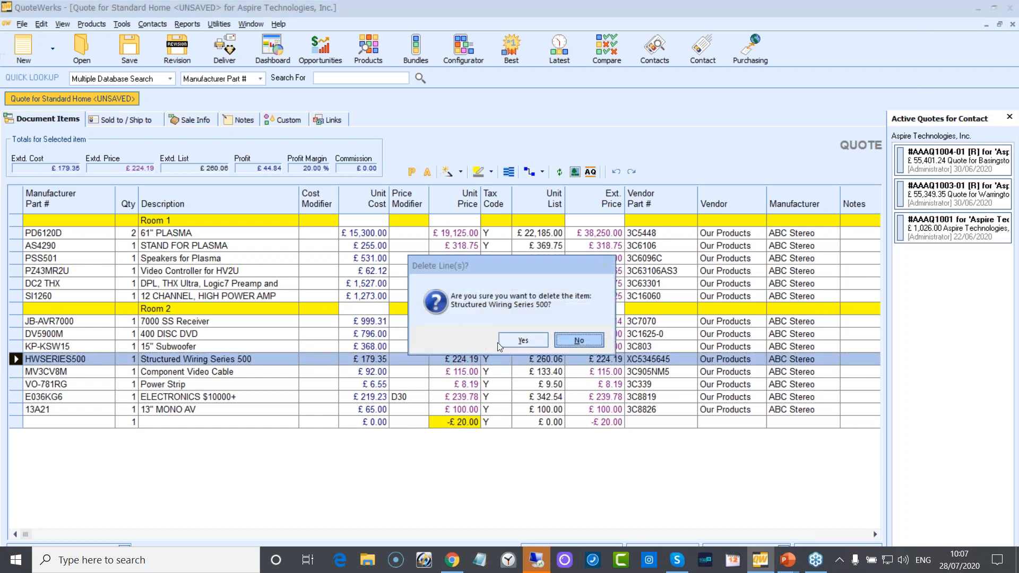
{"action": "left_click", "coordinate": [523, 340]}
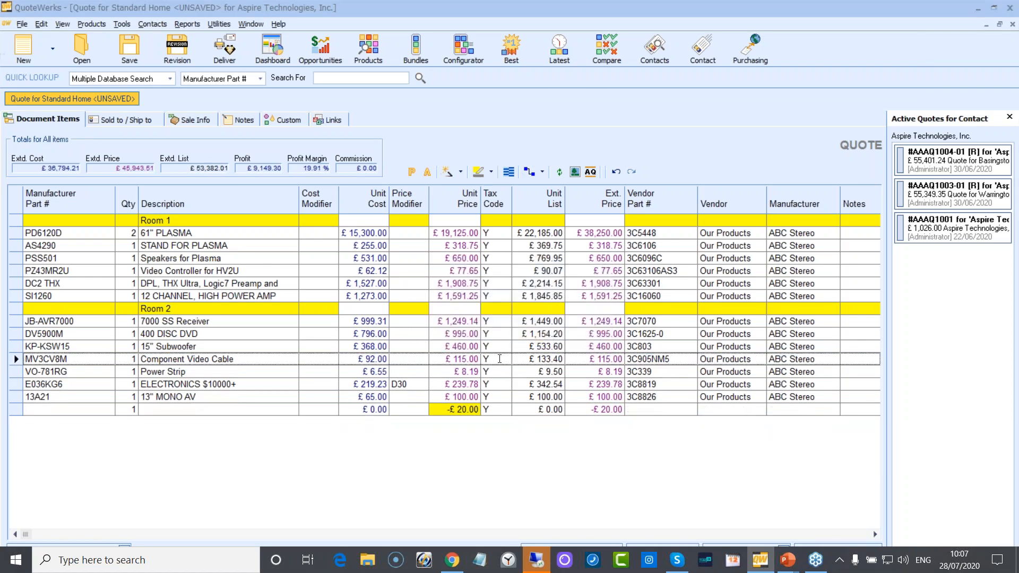
Close the Quote for Standard Home document without saving the changes.
{"action": "left_click", "coordinate": [499, 359]}
{"action": "left_click", "coordinate": [1012, 24]}
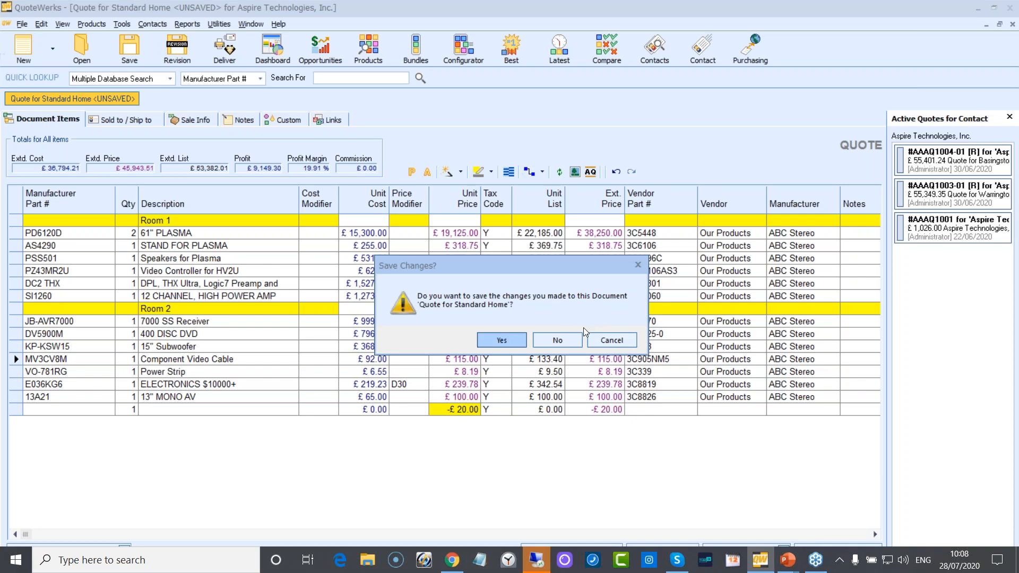
{"action": "left_click", "coordinate": [562, 338]}
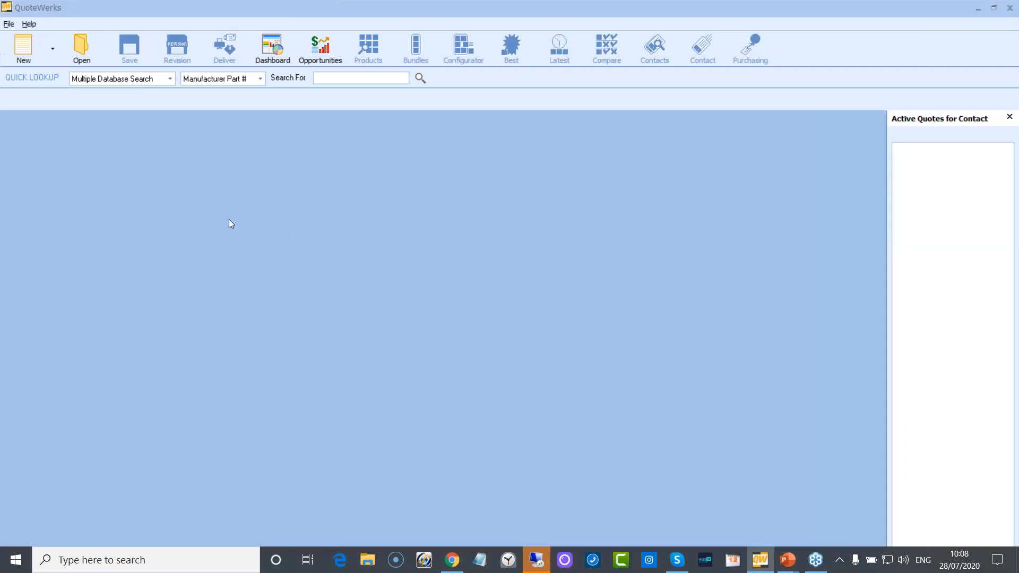
Create a new blank quote and start the Entertainment System configuration for it.
{"action": "key", "text": "ctrl+n"}
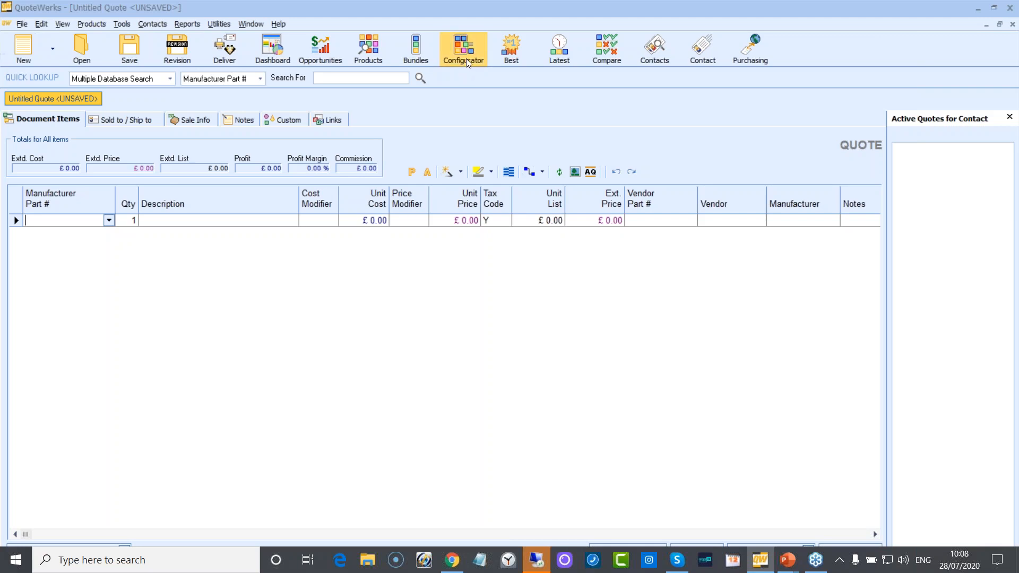
{"action": "left_click", "coordinate": [466, 59]}
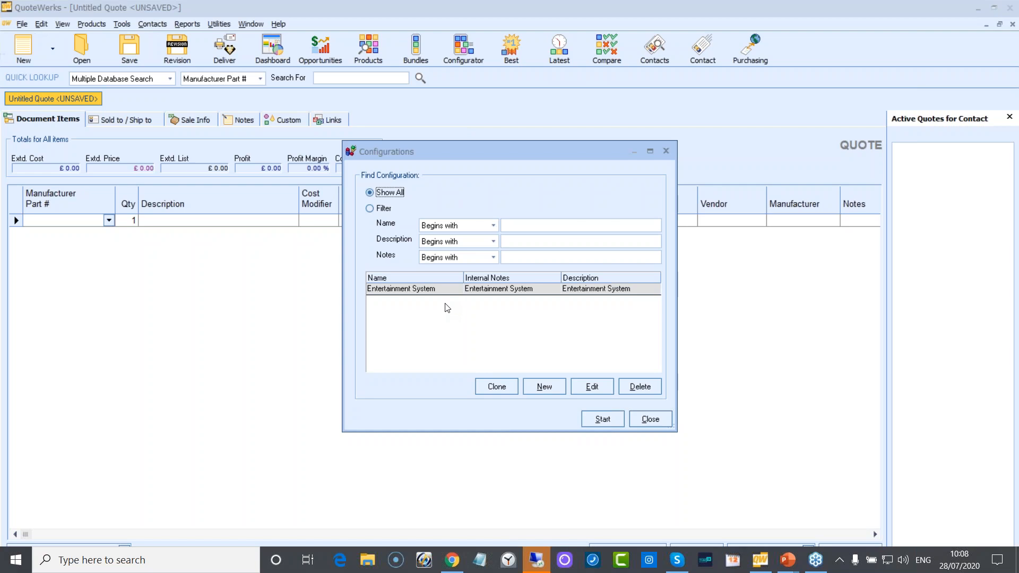
{"action": "left_click", "coordinate": [454, 289]}
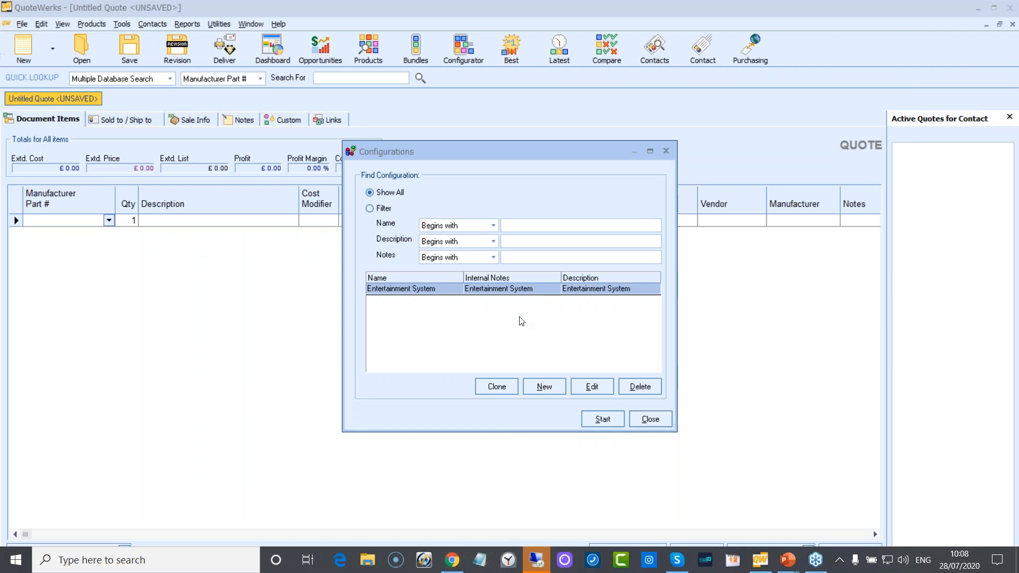
{"action": "left_click", "coordinate": [604, 422]}
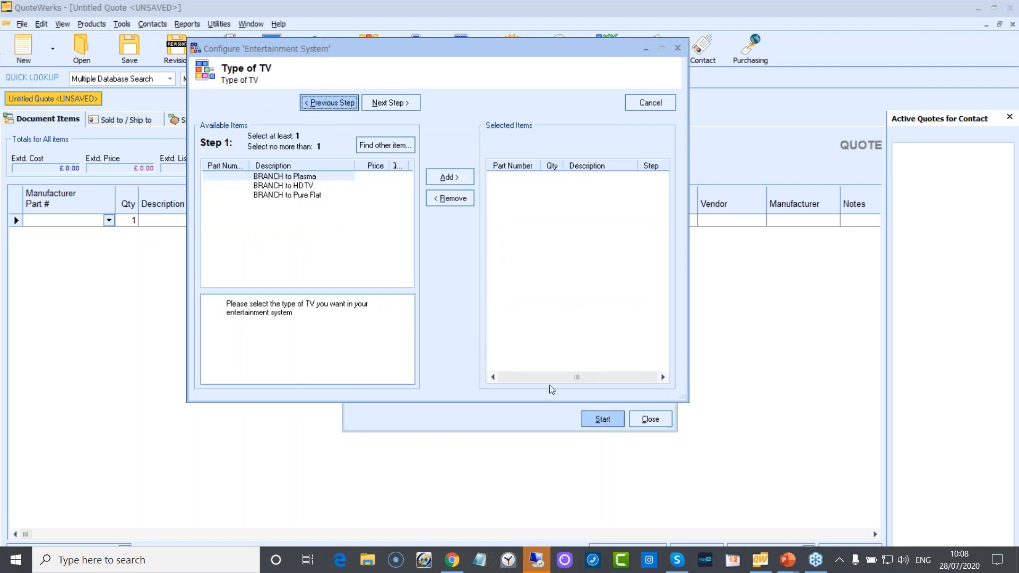
Choose the HDTV branch and add the 53-inch HDTV TB-53HX71 with the Component Video Cable MV3CV8M as its accessory.
{"action": "left_click", "coordinate": [307, 186]}
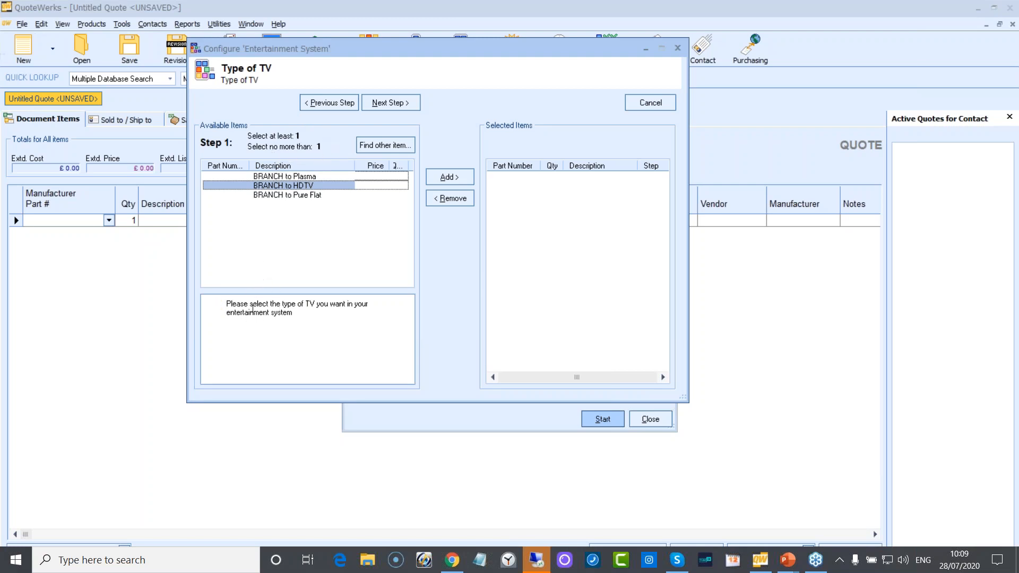
{"action": "double_click", "coordinate": [297, 188]}
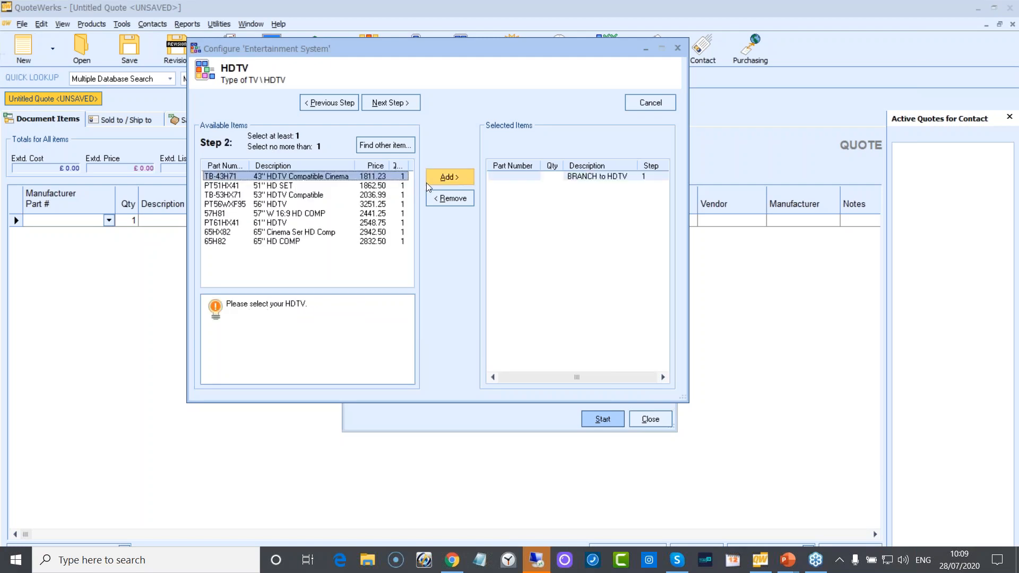
{"action": "double_click", "coordinate": [335, 195]}
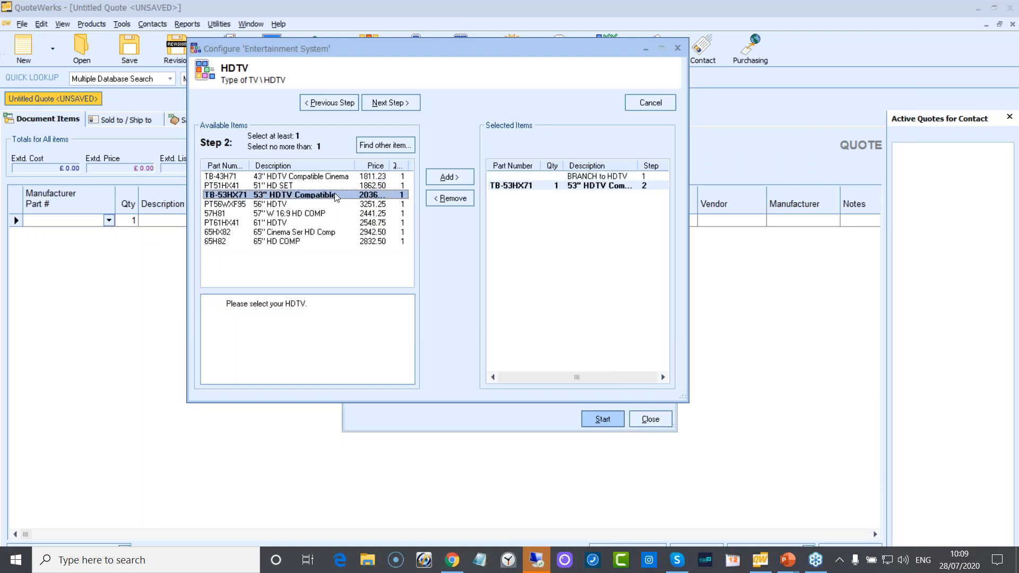
{"action": "left_click", "coordinate": [390, 102]}
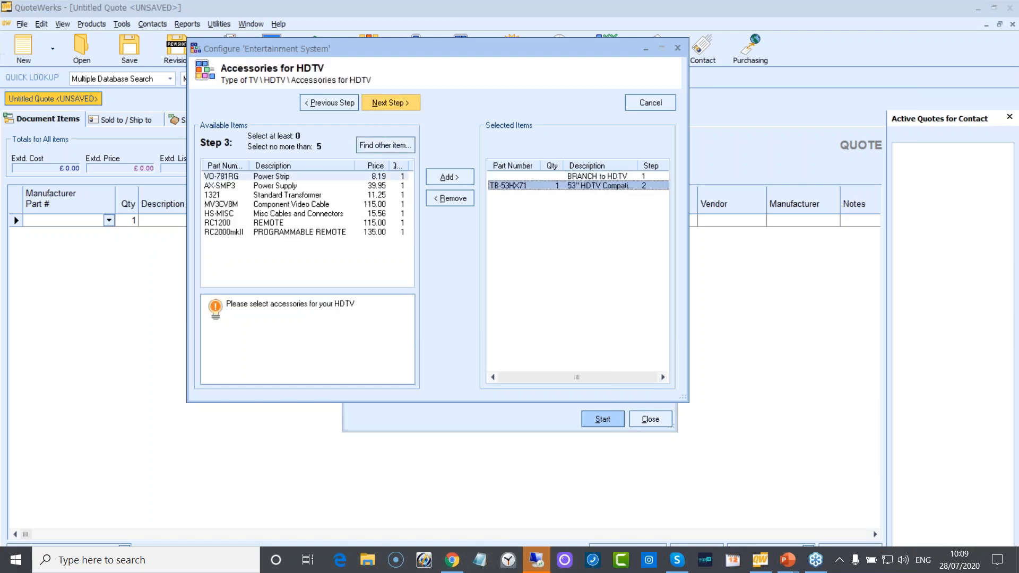
{"action": "double_click", "coordinate": [344, 205]}
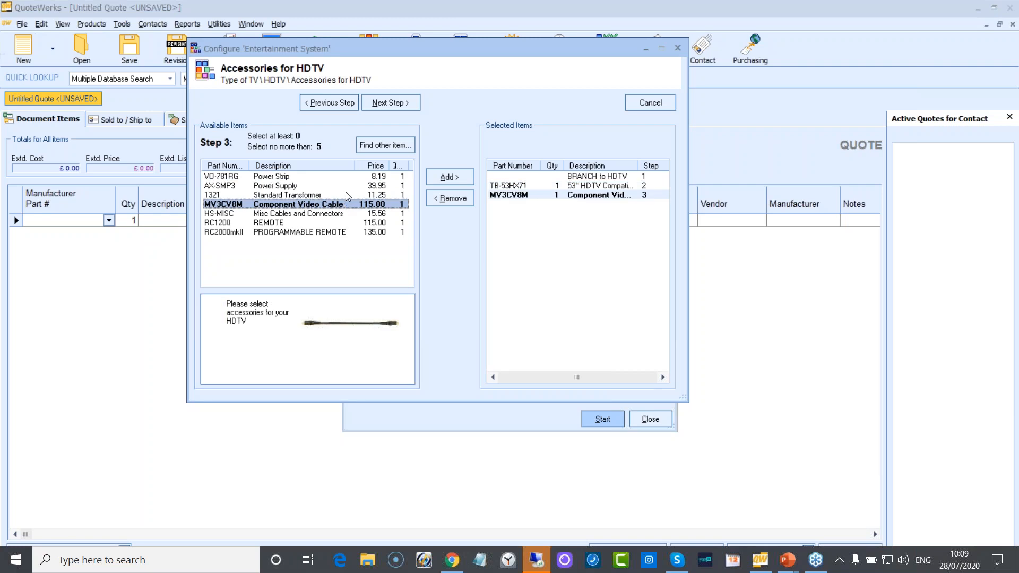
Add the 110 SS Receiver AVR-510 and the 6.5-inch Ceiling Speaker JB-650C to the configuration.
{"action": "left_click", "coordinate": [381, 104]}
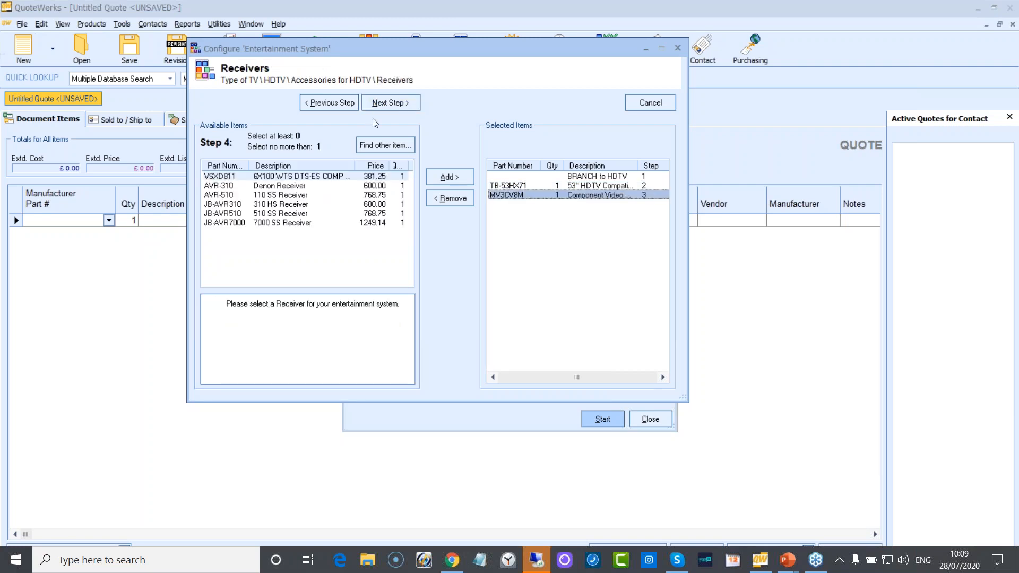
{"action": "double_click", "coordinate": [317, 196]}
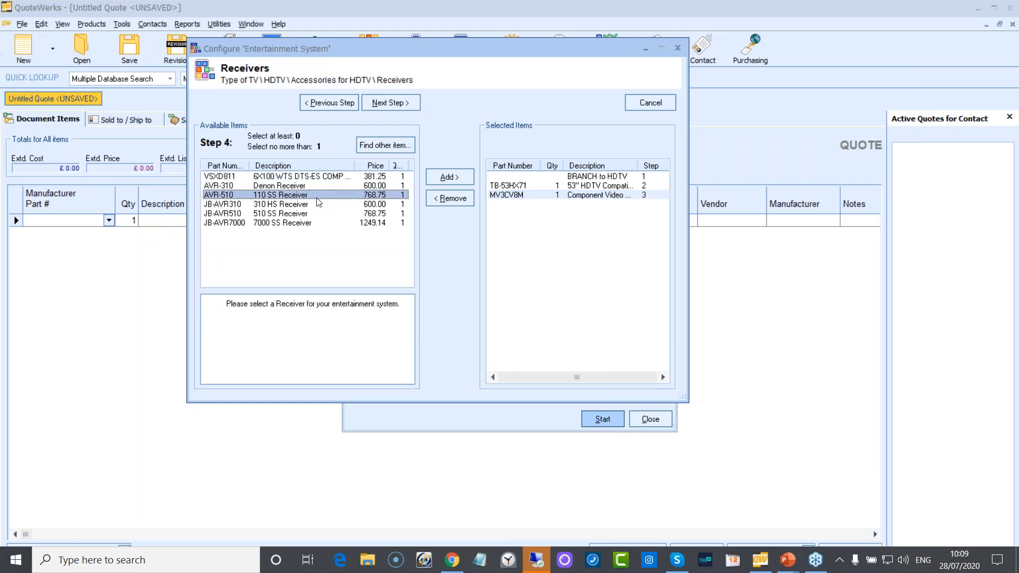
{"action": "left_click", "coordinate": [383, 100]}
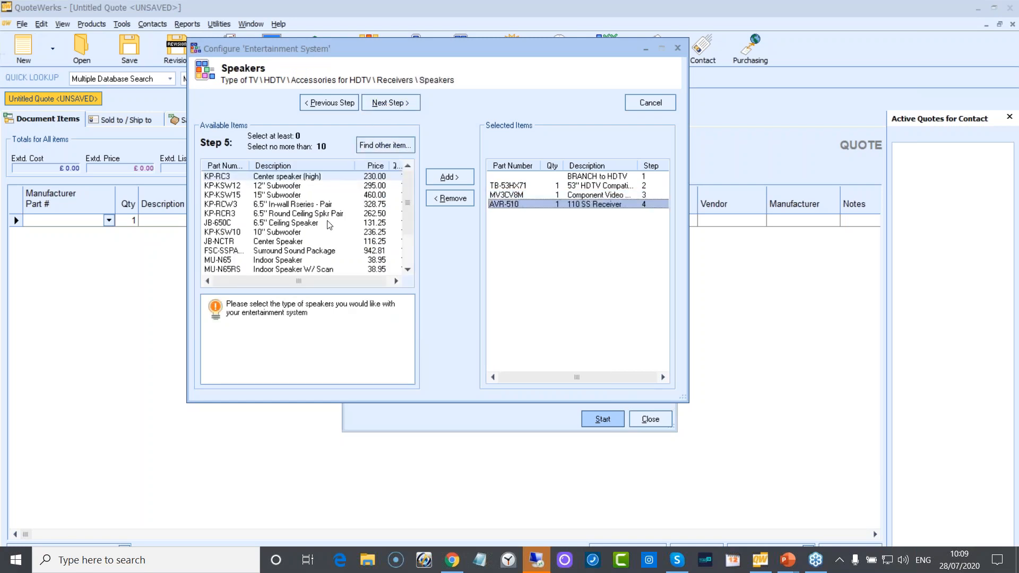
{"action": "double_click", "coordinate": [327, 223]}
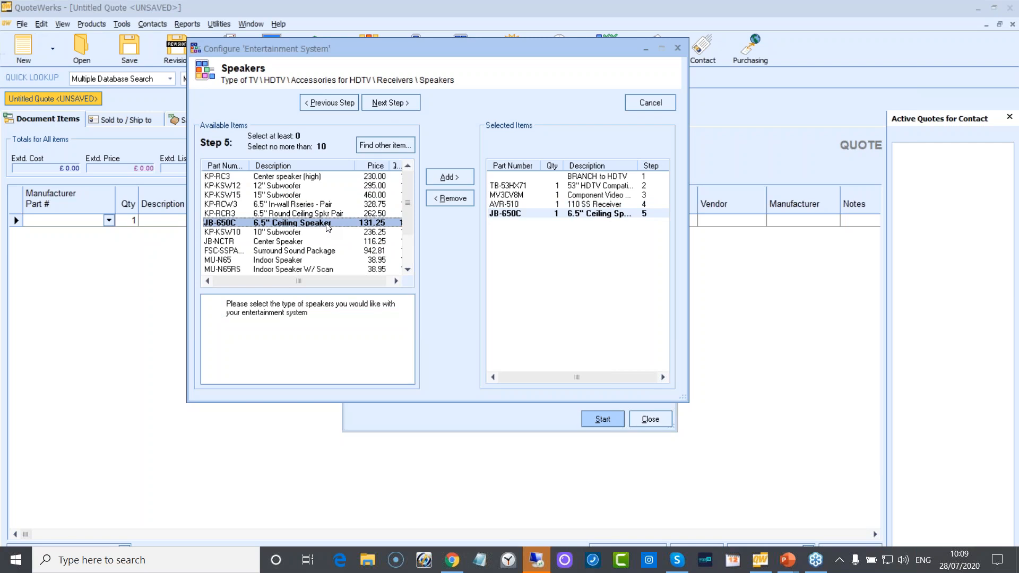
Choose the Structured Wiring Series 100 (HSC-SERIES100) as the wiring package and proceed to the end of the configuration.
{"action": "left_click", "coordinate": [387, 103]}
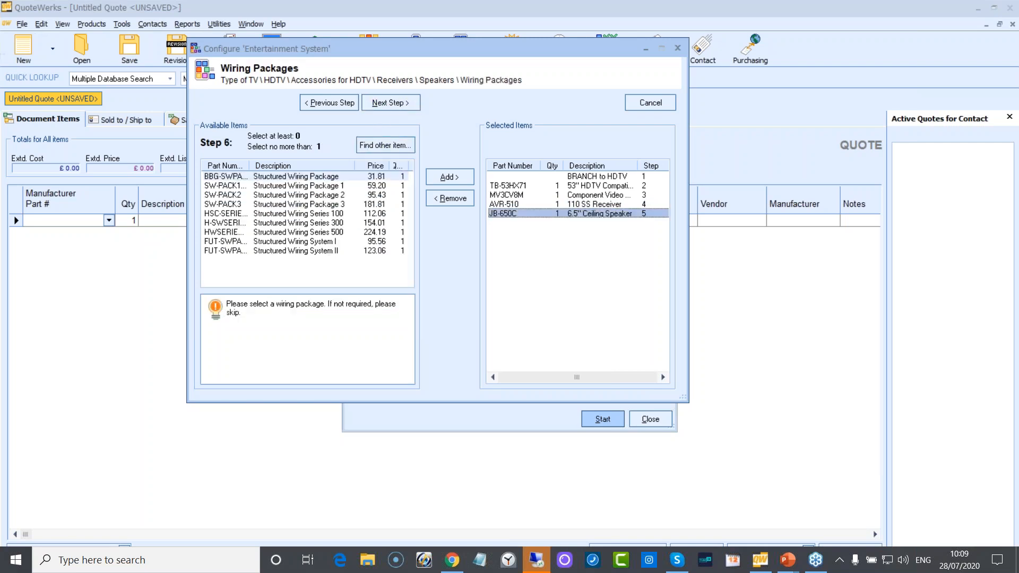
{"action": "double_click", "coordinate": [323, 214]}
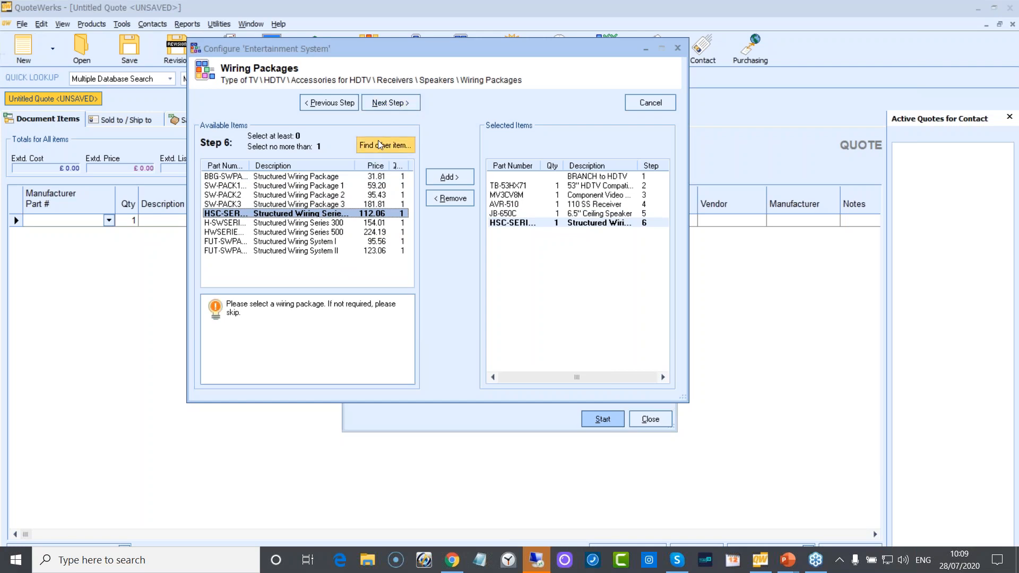
{"action": "left_click", "coordinate": [391, 105]}
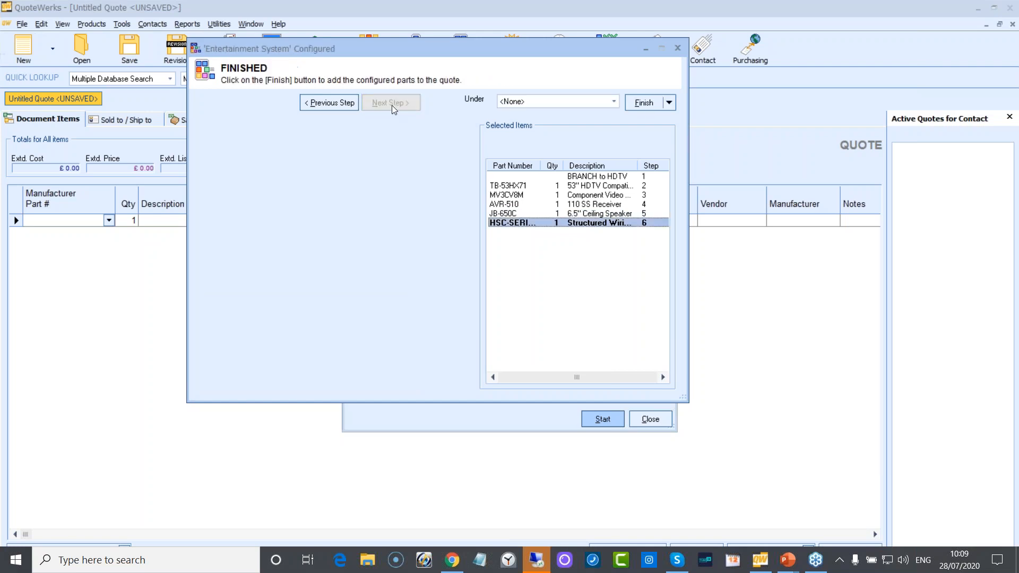
Finish the Entertainment System configuration and add its parts to the quote with a configuration quantity of 1.
{"action": "left_click", "coordinate": [648, 104]}
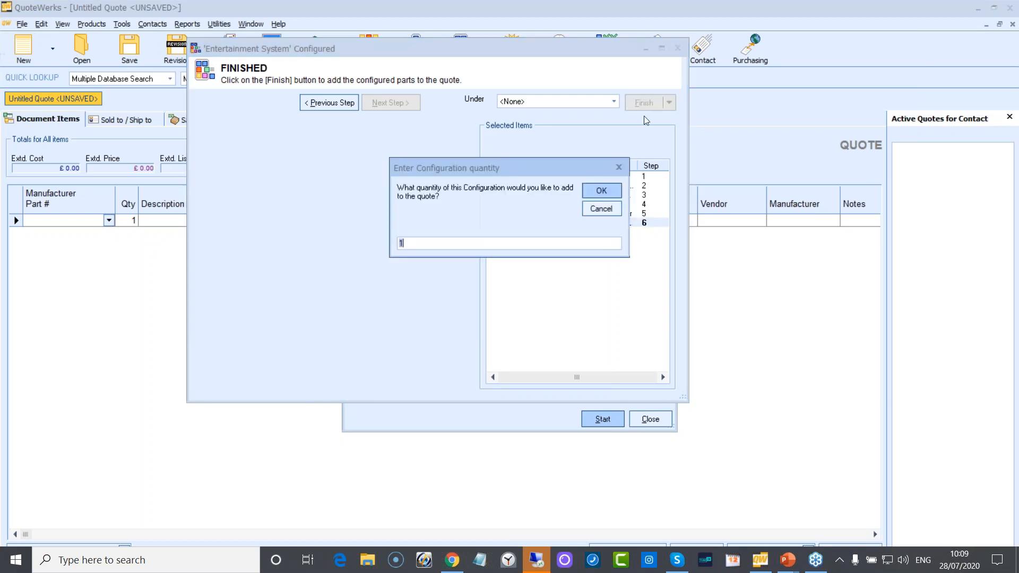
{"action": "left_click", "coordinate": [601, 191]}
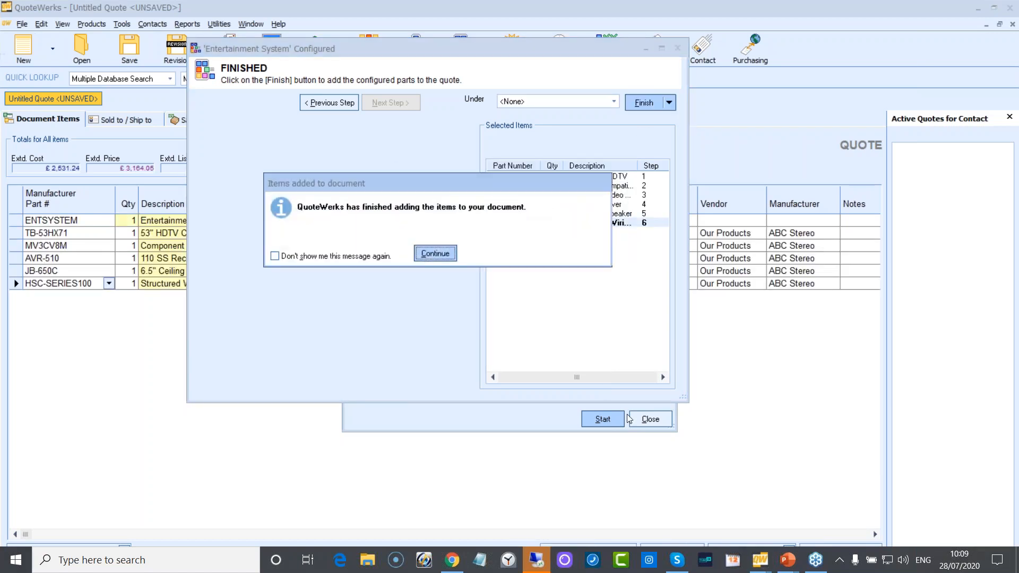
{"action": "left_click", "coordinate": [440, 255]}
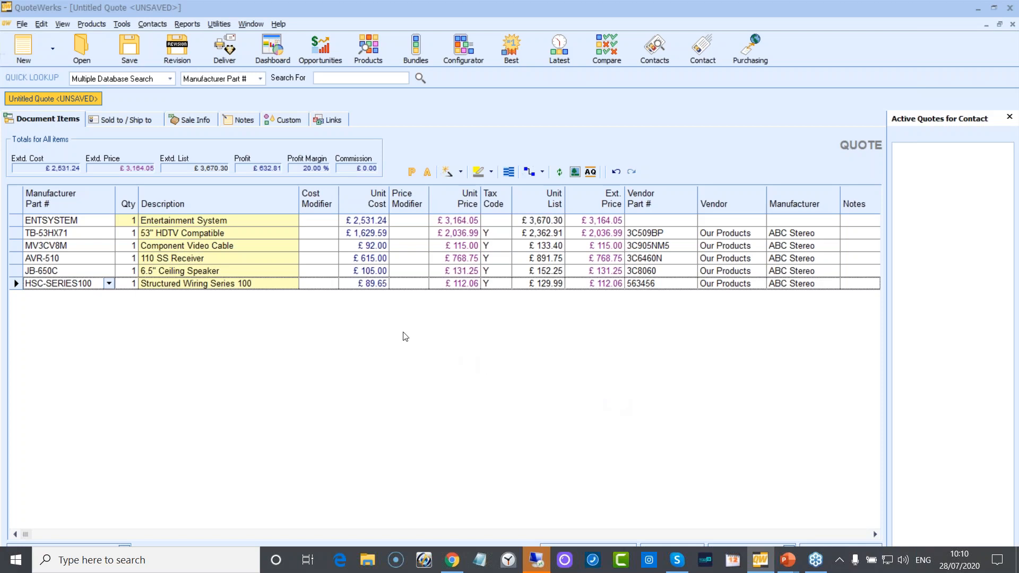
{"action": "left_click", "coordinate": [259, 243]}
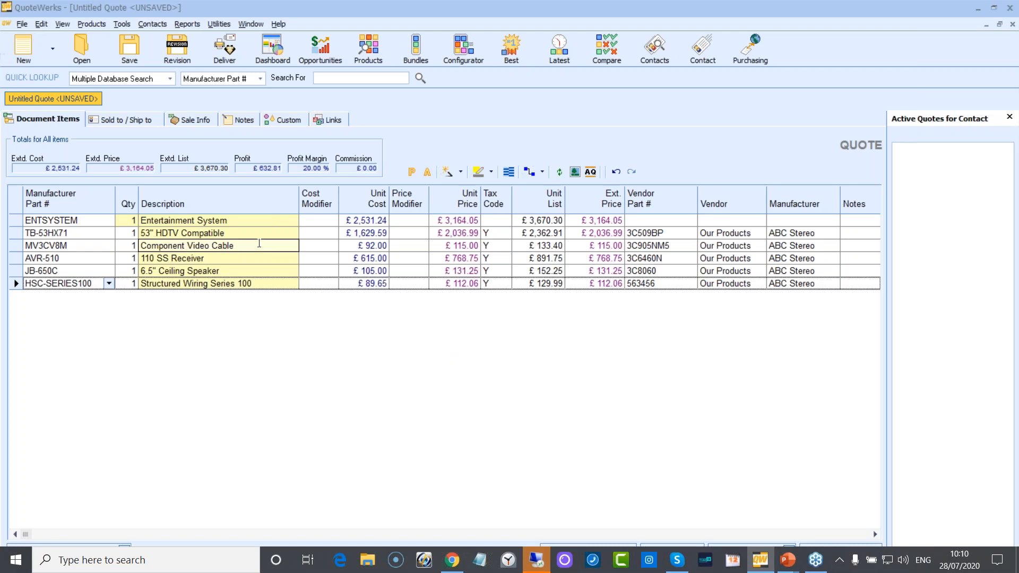